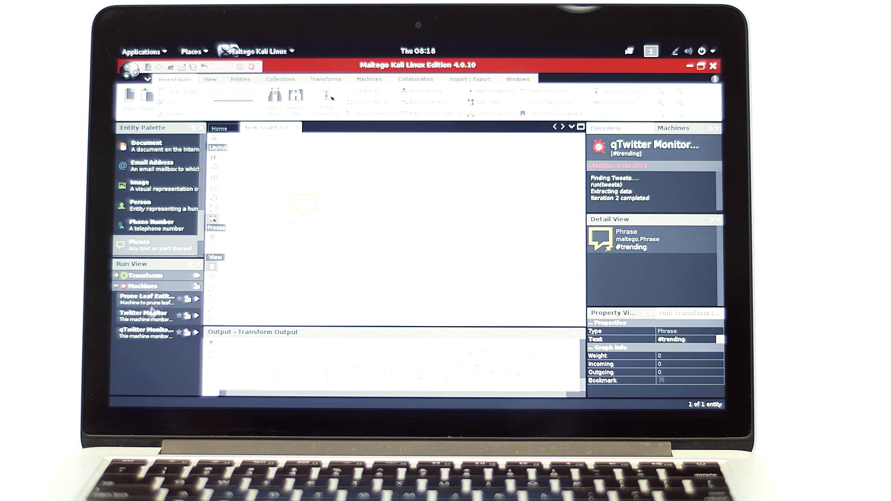
Deselect the #trending phrase so qTwitter Monitor can add trending phrase entities
{"action": "left_click", "coordinate": [406, 251]}
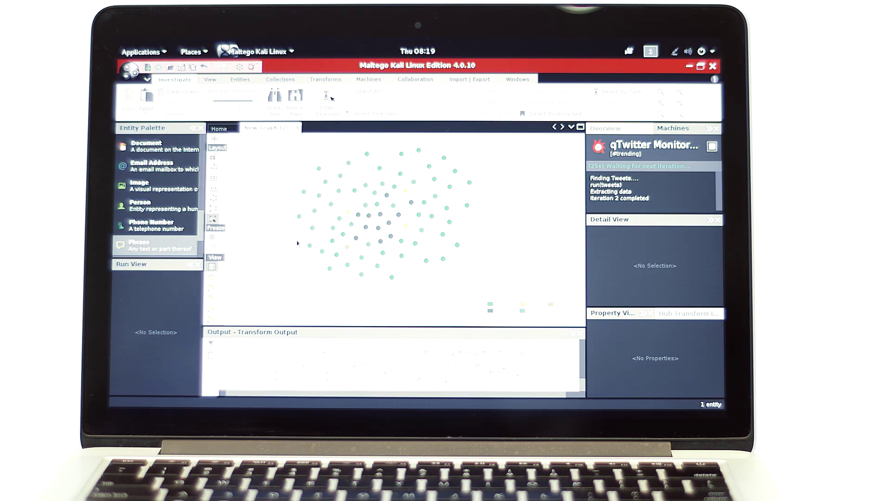
{"action": "scroll", "coordinate": [297, 243], "scroll_direction": "down", "scroll_amount": 1}
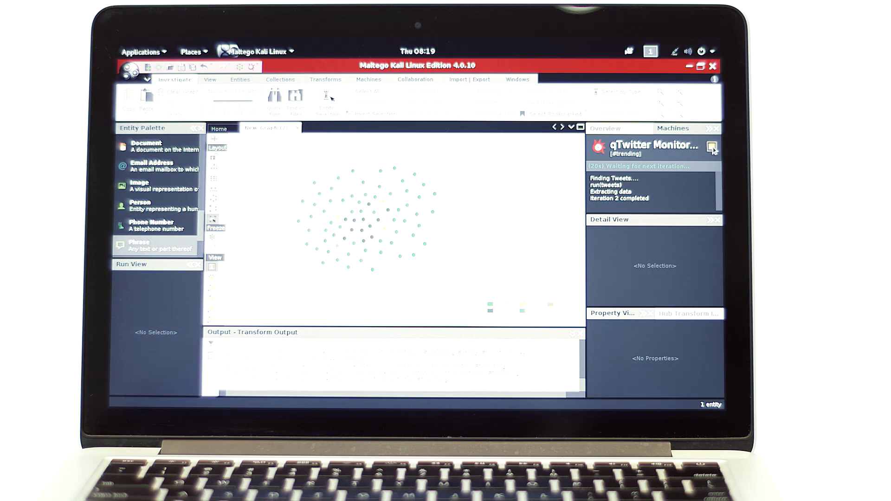